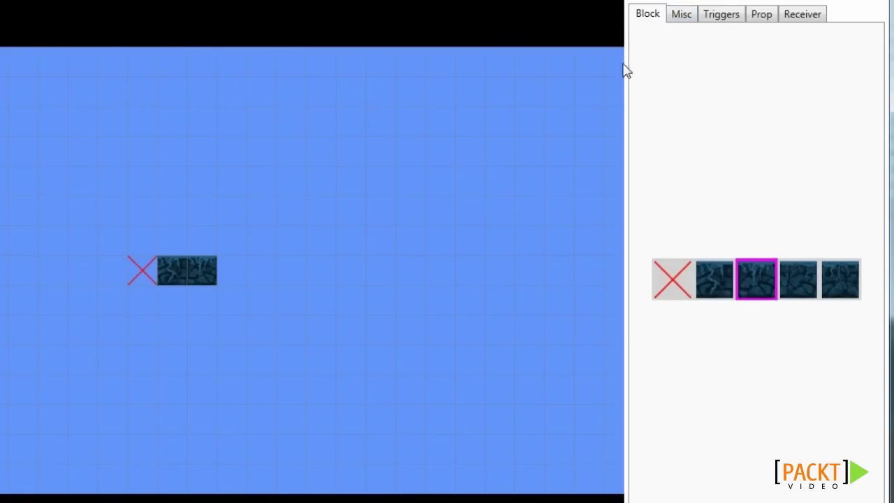
Put the player start on the red X tile and the finish signpost on the rock blocks.
{"action": "left_click", "coordinate": [681, 15]}
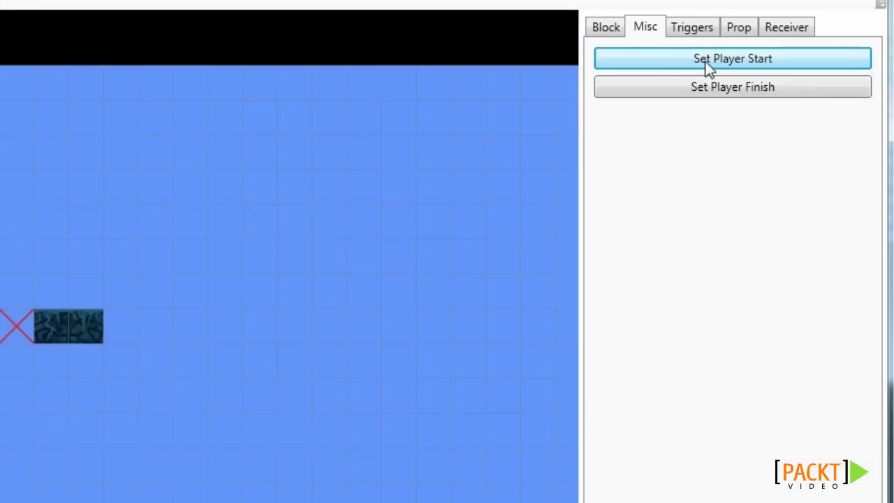
{"action": "left_click", "coordinate": [700, 59]}
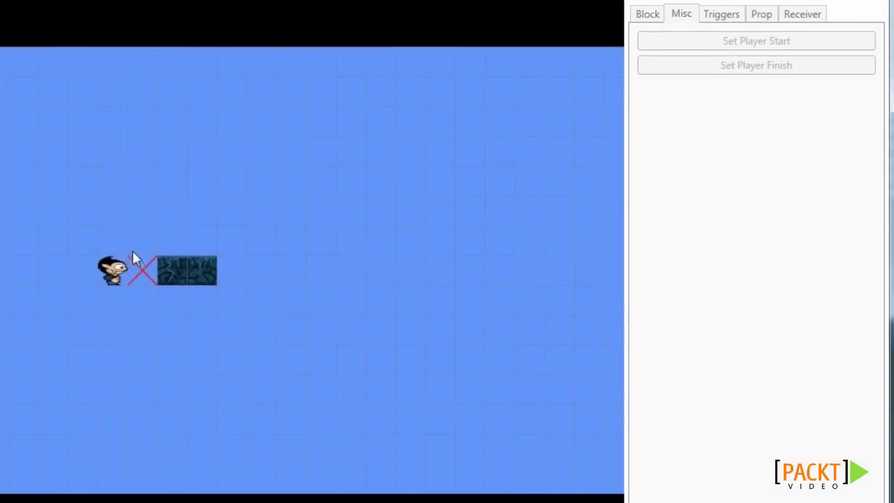
{"action": "left_click", "coordinate": [141, 248]}
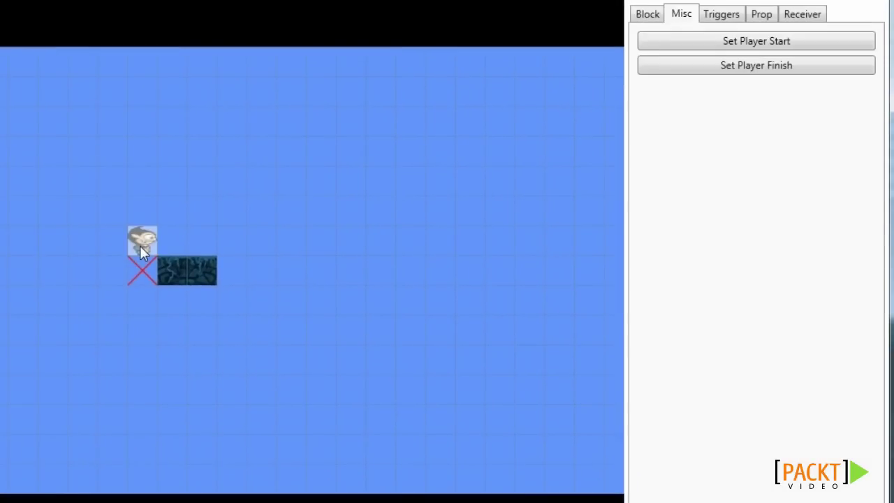
{"action": "left_click", "coordinate": [716, 68]}
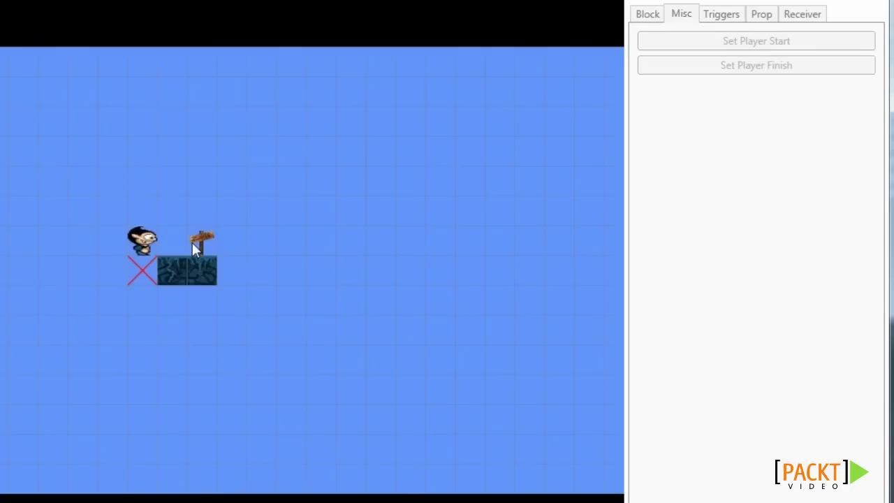
{"action": "left_click", "coordinate": [194, 244]}
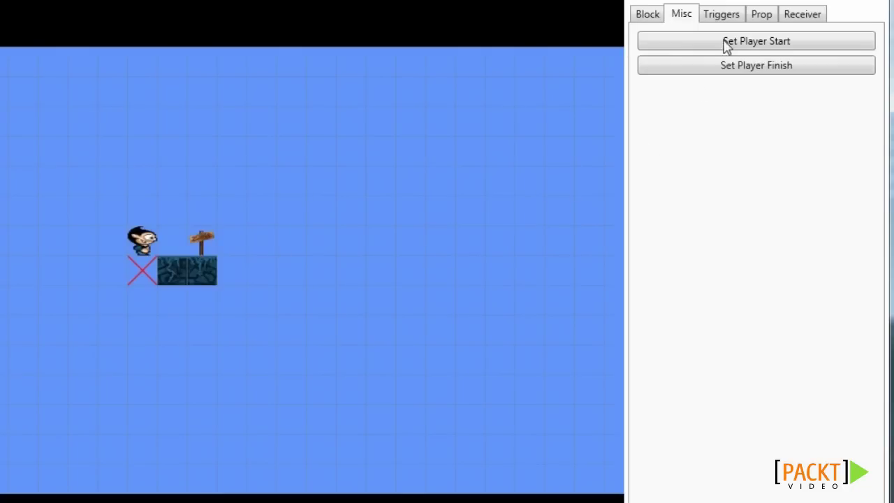
{"action": "left_click", "coordinate": [720, 14]}
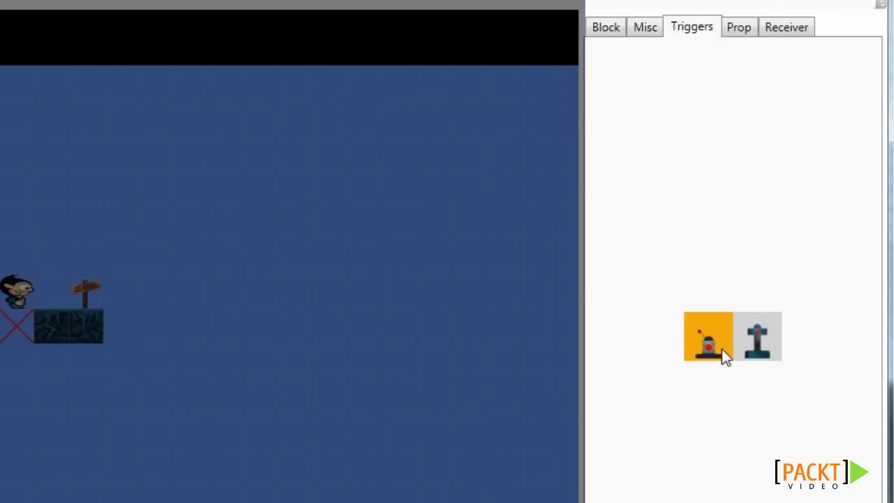
Place a lamp switch trigger right of the rock platform and tick its ON checkbox.
{"action": "left_click", "coordinate": [721, 350]}
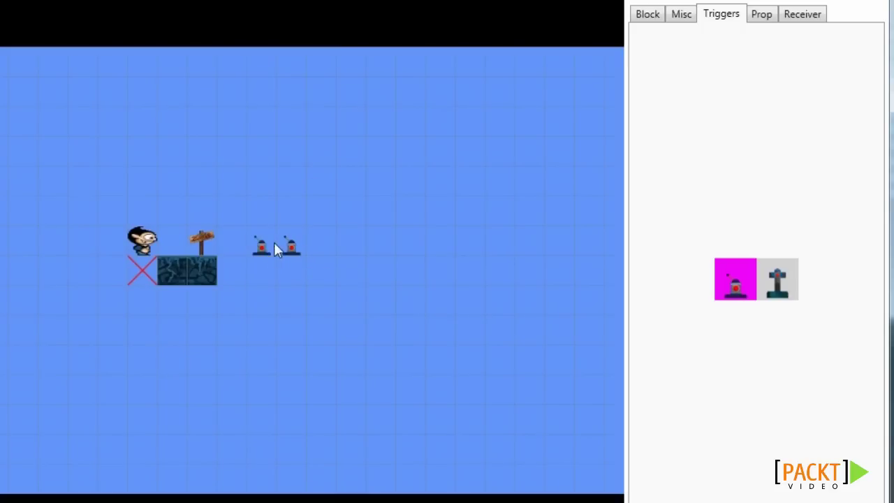
{"action": "left_click", "coordinate": [293, 250]}
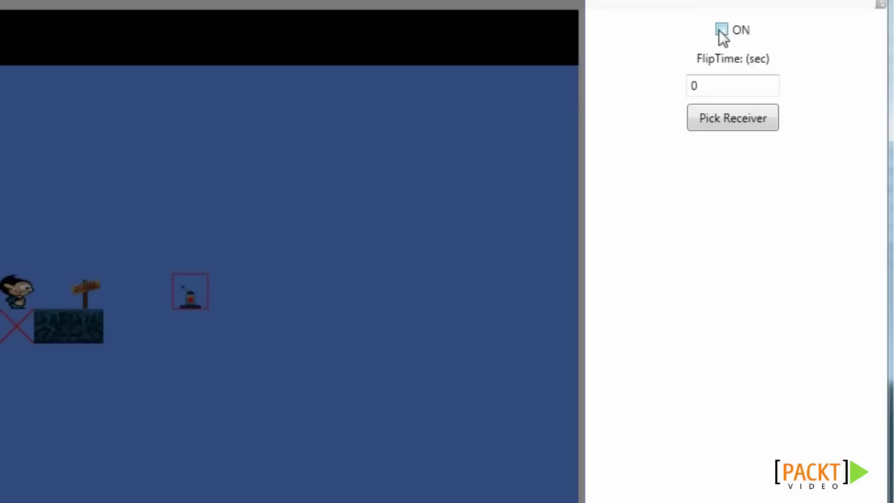
{"action": "left_click", "coordinate": [720, 30]}
Place a saw receiver just right of the lamp trigger.
{"action": "left_click", "coordinate": [712, 121]}
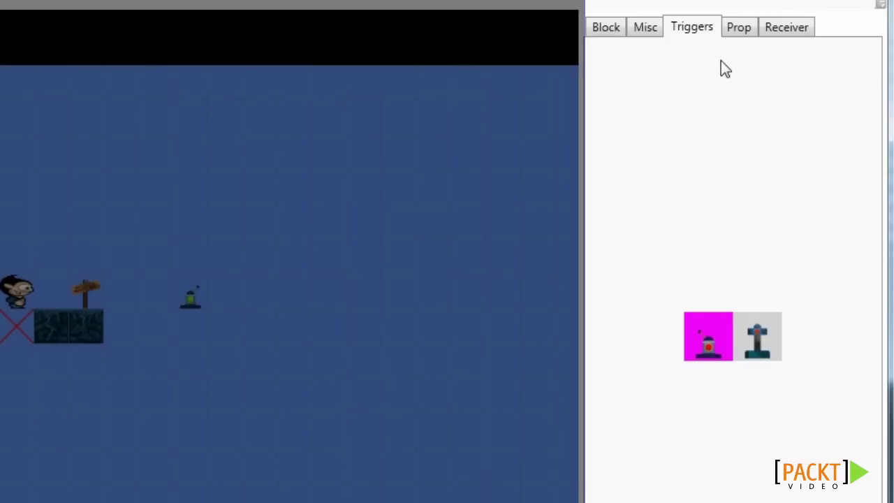
{"action": "left_click", "coordinate": [777, 27]}
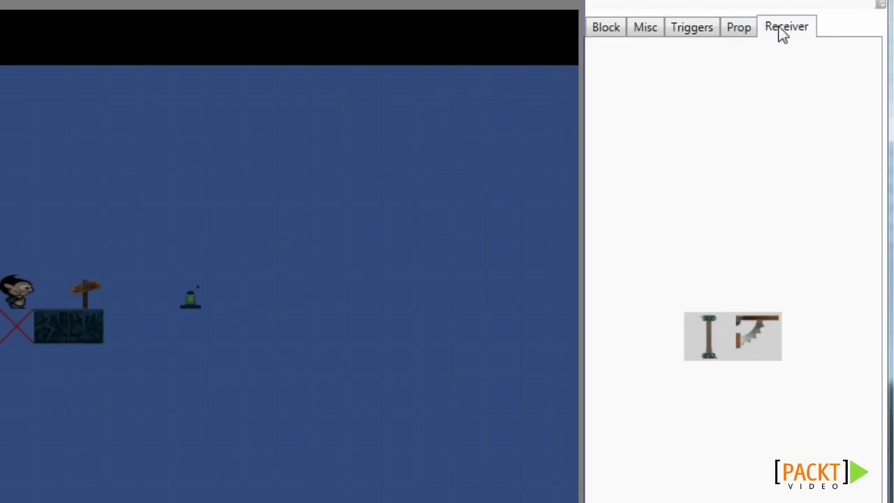
{"action": "left_click", "coordinate": [746, 345]}
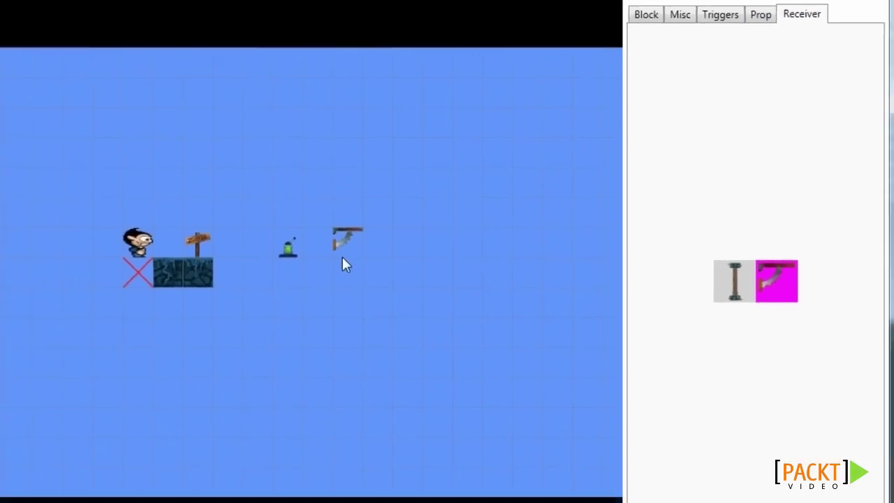
{"action": "left_click", "coordinate": [343, 272]}
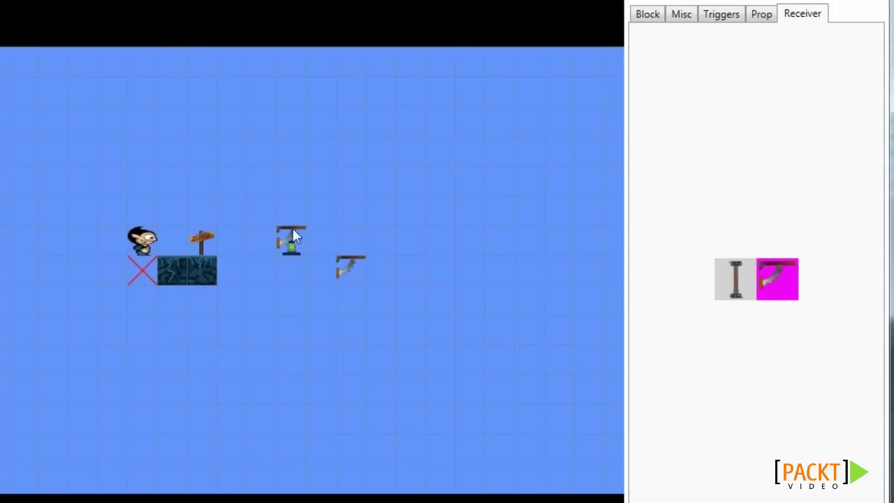
Link the lamp trigger to the saw using Pick Receiver, then Stop.
{"action": "left_click", "coordinate": [294, 245]}
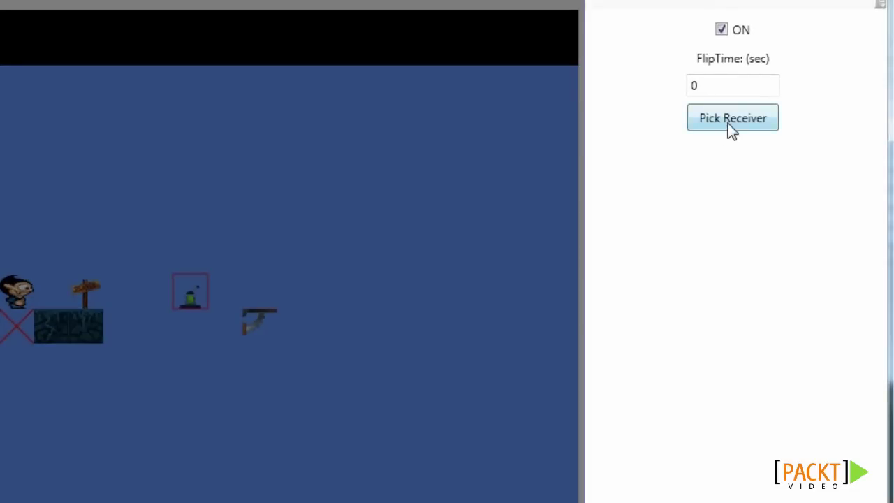
{"action": "left_click", "coordinate": [731, 132]}
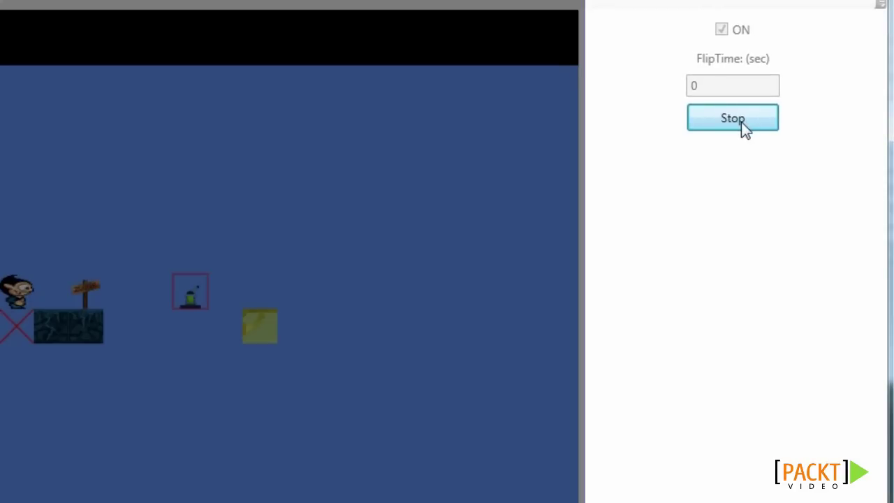
{"action": "left_click", "coordinate": [741, 121]}
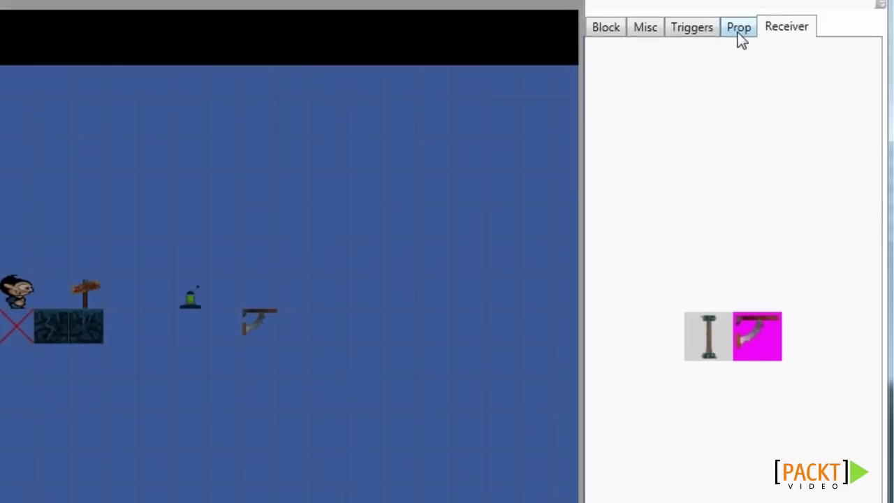
Build a rope bridge from start, middle and end pieces right of the saw, and pick the red-cross tile.
{"action": "left_click", "coordinate": [760, 19]}
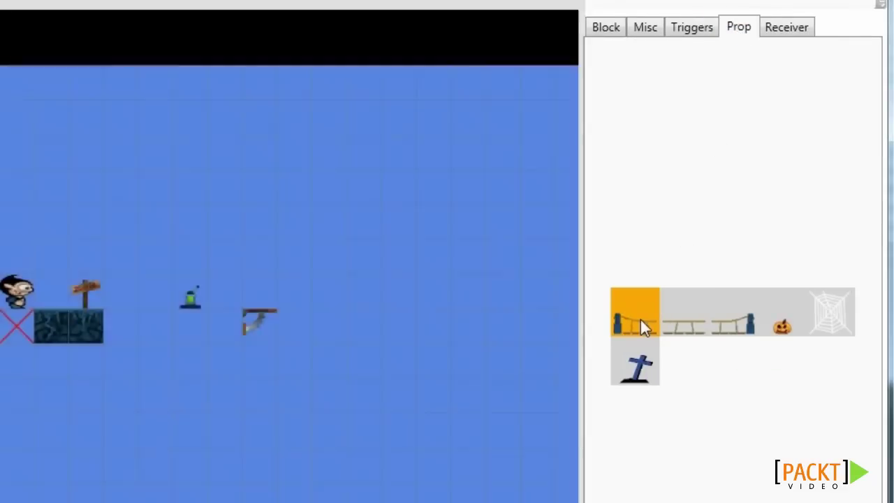
{"action": "left_click", "coordinate": [639, 321]}
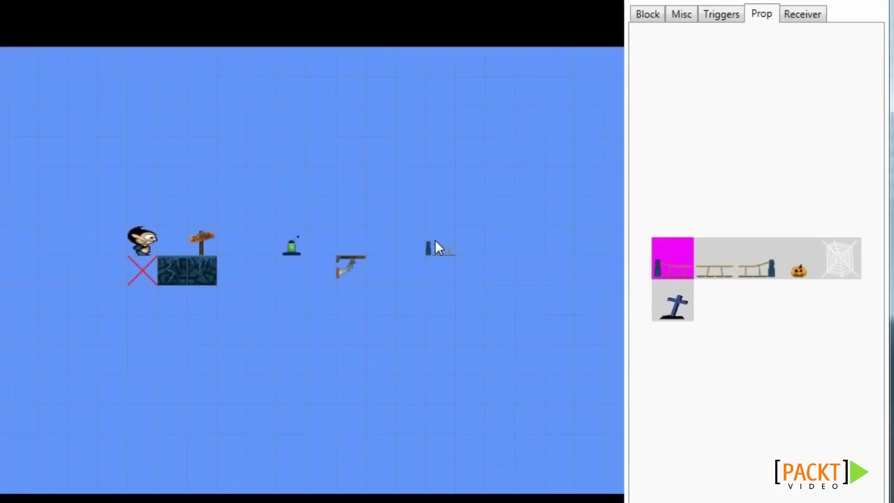
{"action": "left_click", "coordinate": [714, 260]}
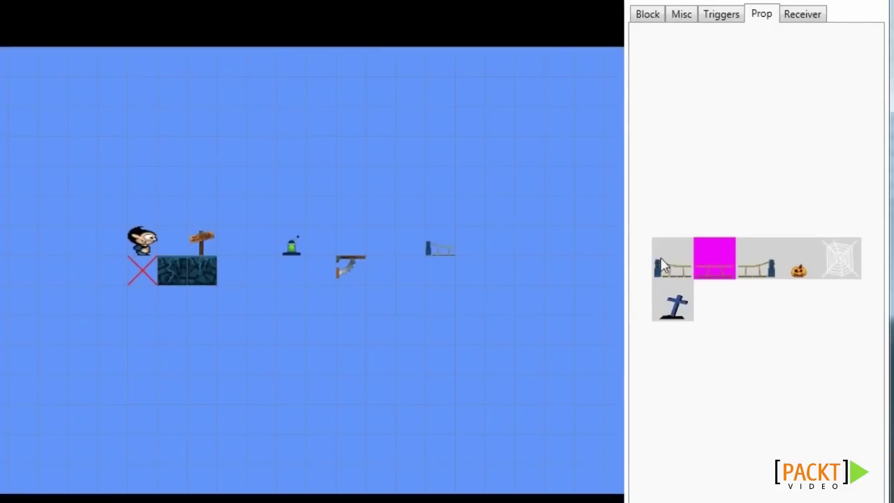
{"action": "left_click", "coordinate": [759, 262]}
{"action": "left_click", "coordinate": [490, 245]}
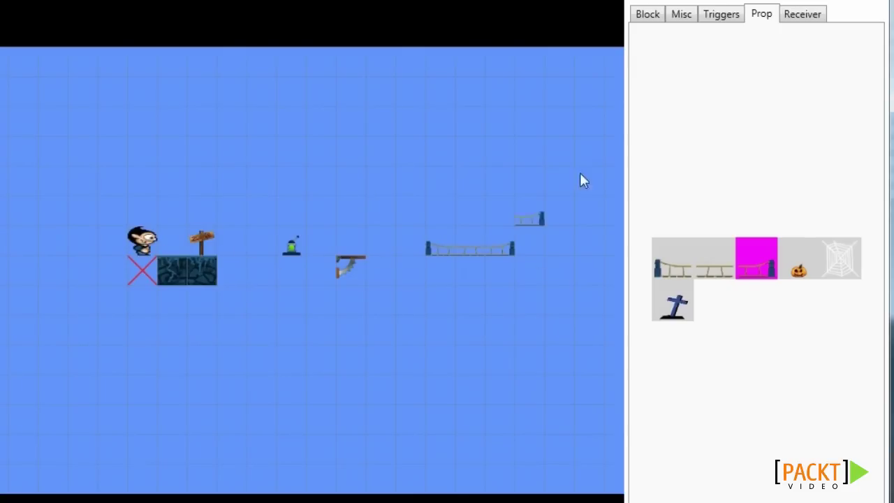
{"action": "left_click", "coordinate": [648, 20]}
{"action": "left_click", "coordinate": [667, 276]}
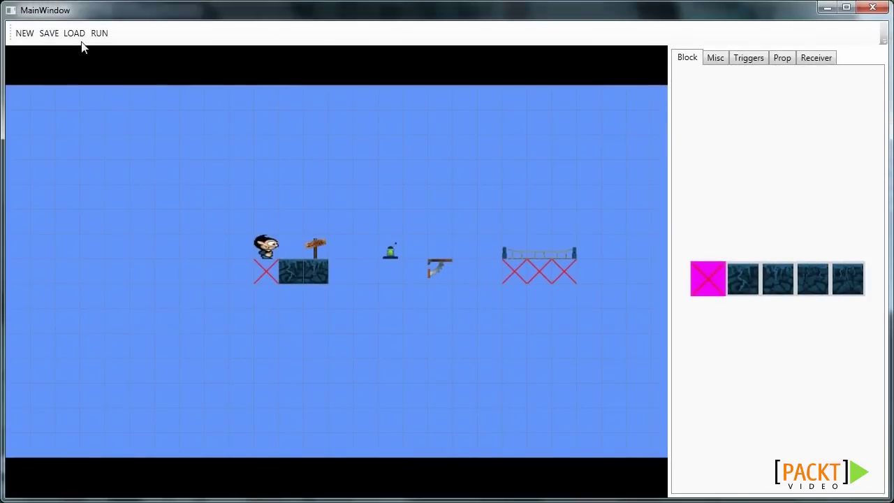
Load Level1.xml and inspect the links of the bottom-left and upper-left switch triggers.
{"action": "left_click", "coordinate": [75, 35]}
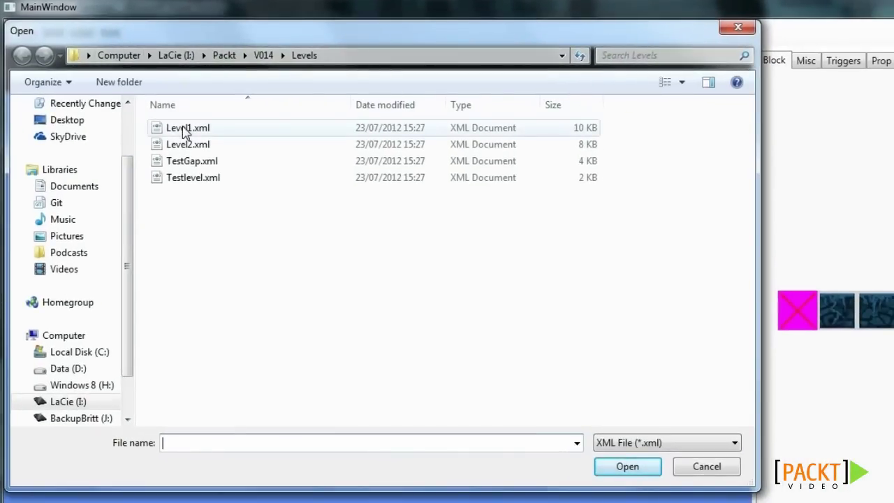
{"action": "double_click", "coordinate": [185, 129]}
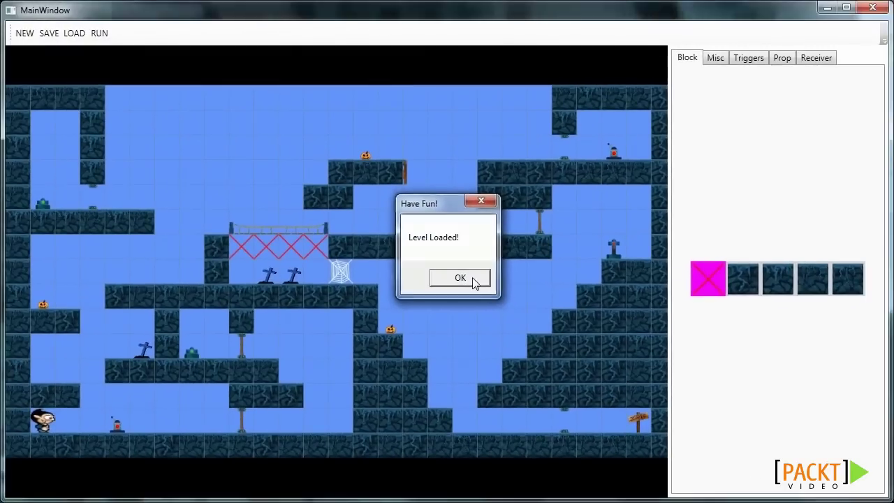
{"action": "left_click", "coordinate": [460, 278]}
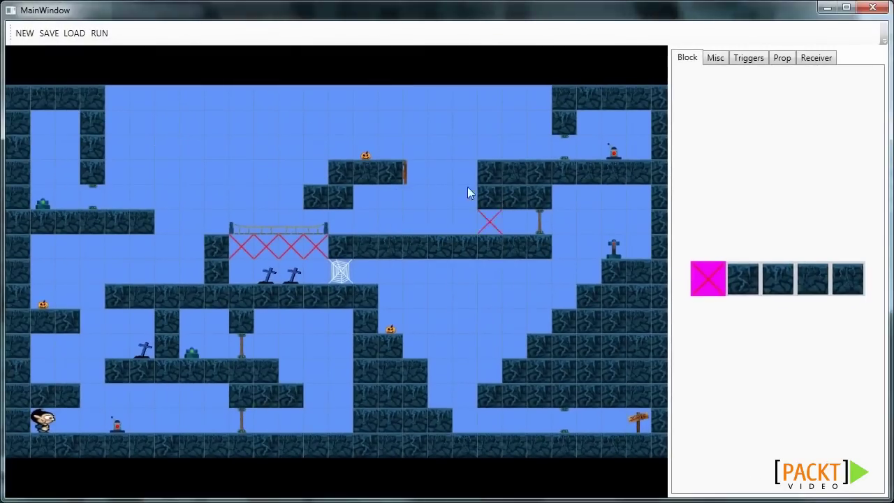
{"action": "left_click", "coordinate": [122, 422]}
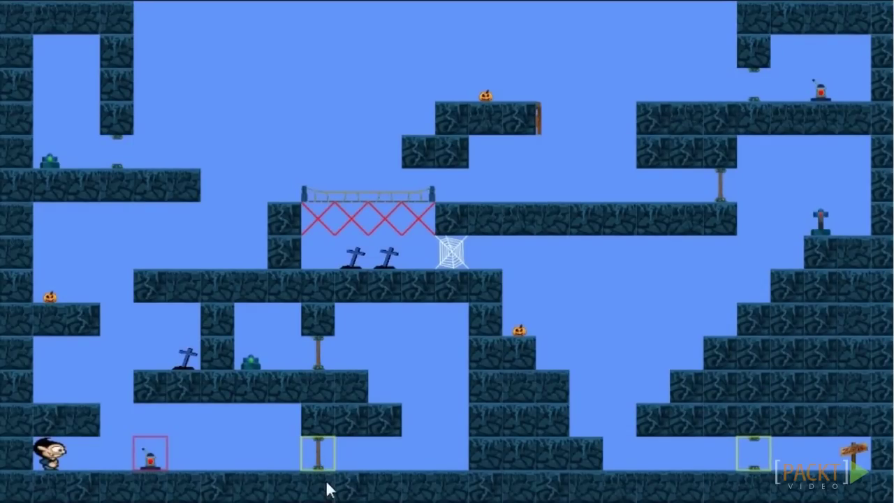
{"action": "left_click", "coordinate": [49, 162]}
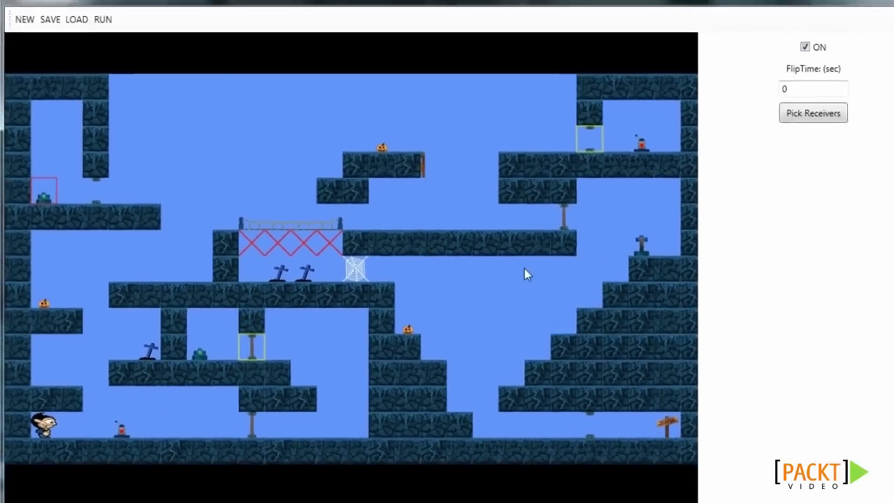
Move the player start to the upper platform beside the rope bridge and run the level.
{"action": "left_click", "coordinate": [527, 274]}
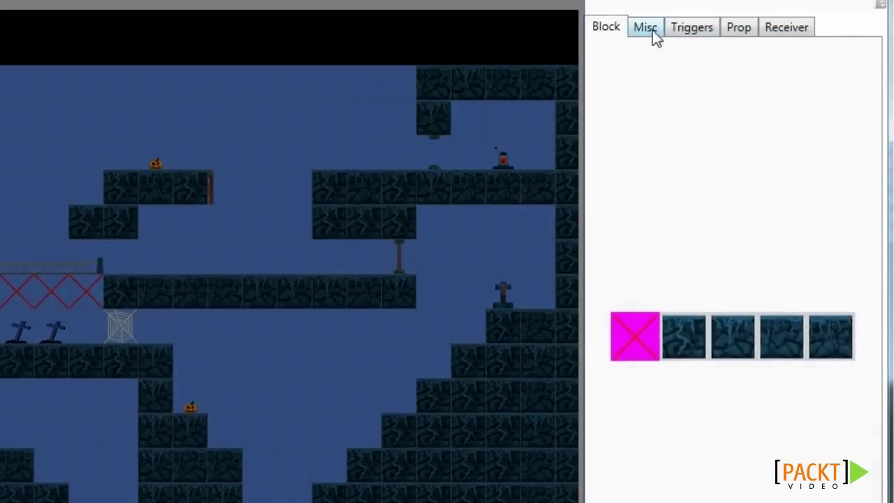
{"action": "left_click", "coordinate": [653, 32]}
{"action": "left_click", "coordinate": [694, 60]}
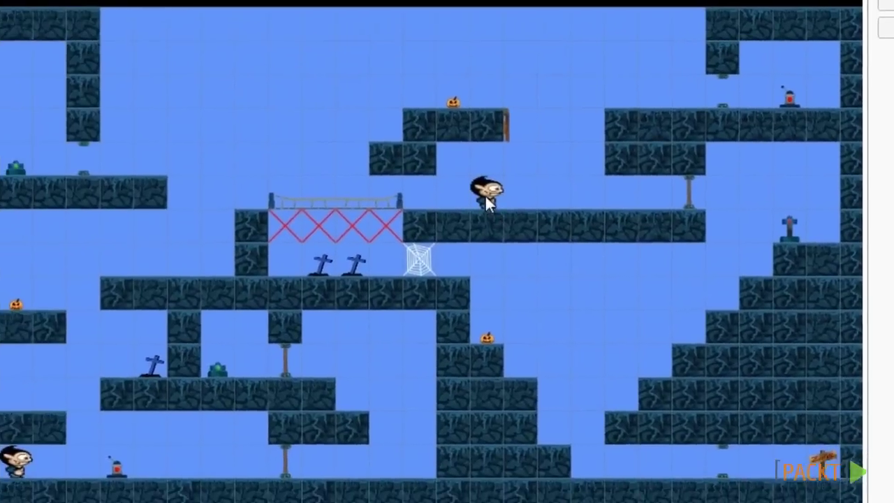
{"action": "left_click", "coordinate": [487, 201]}
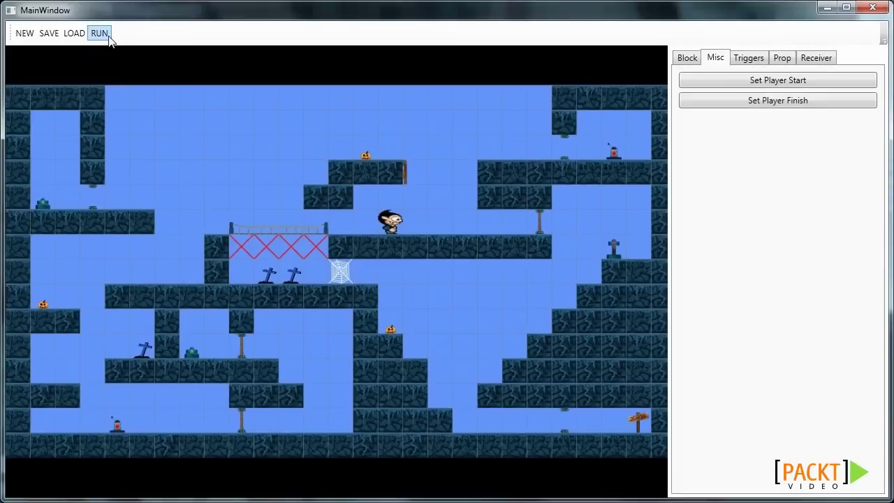
{"action": "left_click", "coordinate": [107, 35]}
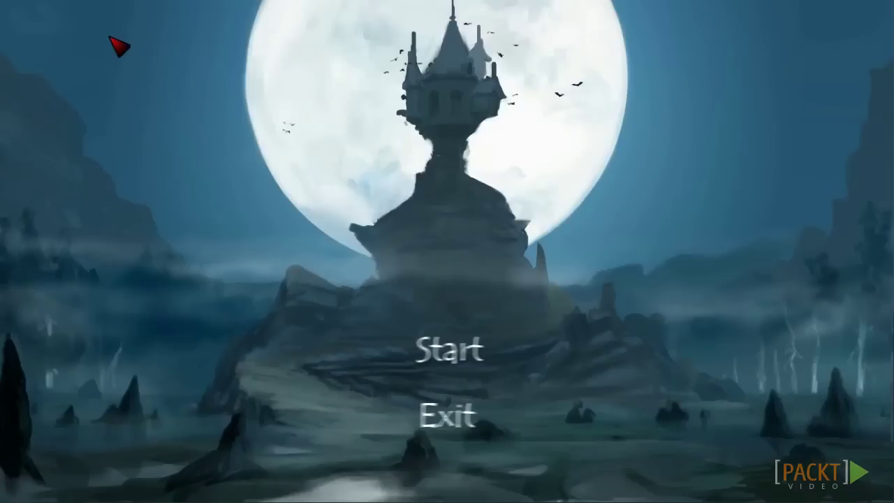
Start the game and walk the character left, right across the rope bridge, then back left.
{"action": "left_click", "coordinate": [461, 353]}
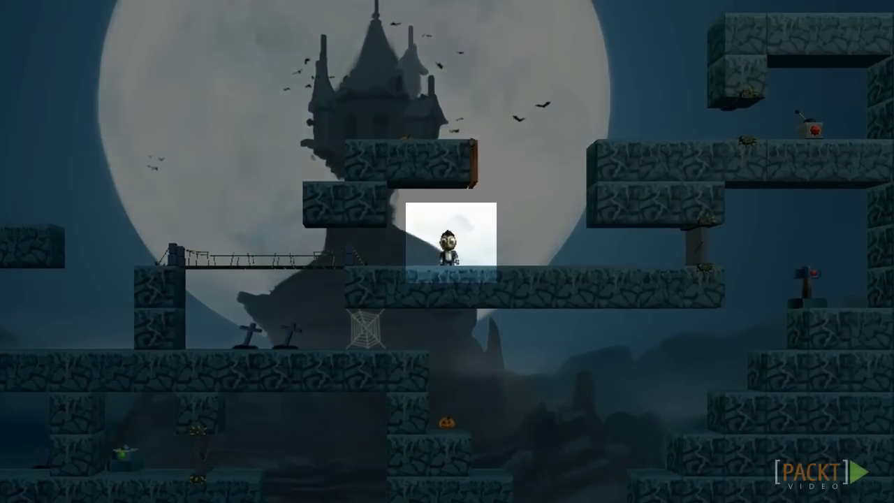
{"action": "key", "text": "Left"}
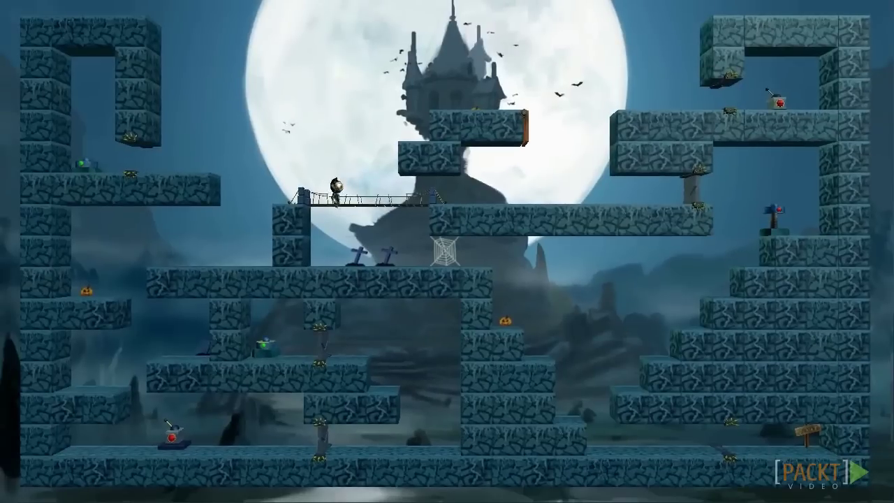
{"action": "key", "text": "Right"}
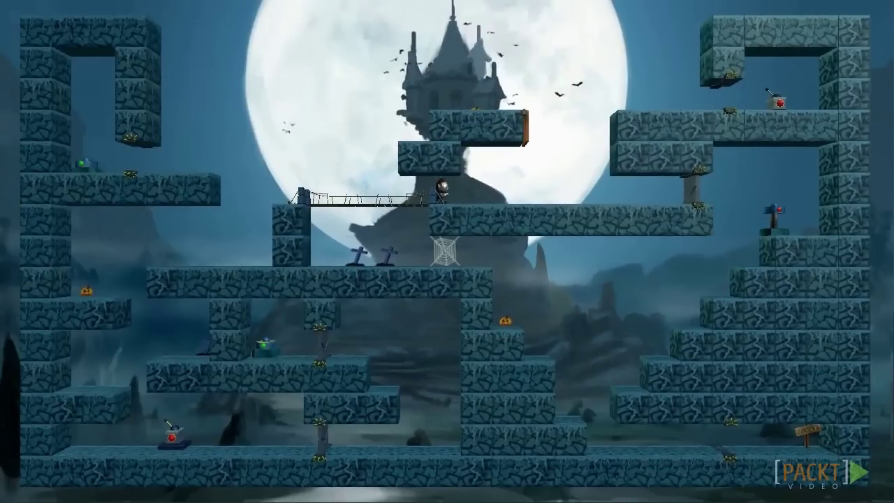
{"action": "key", "text": "Left"}
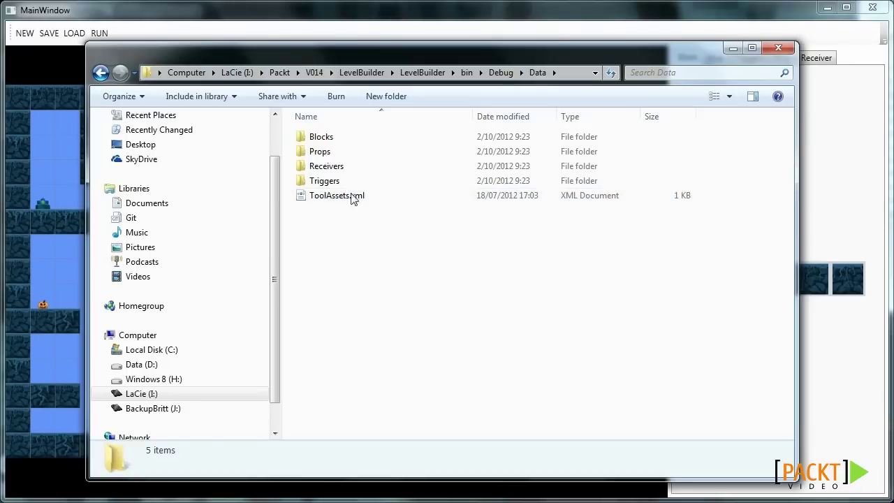
Open ToolAssets.xml in Notepad with the right-click Edit option.
{"action": "left_click", "coordinate": [353, 197]}
{"action": "right_click", "coordinate": [301, 188]}
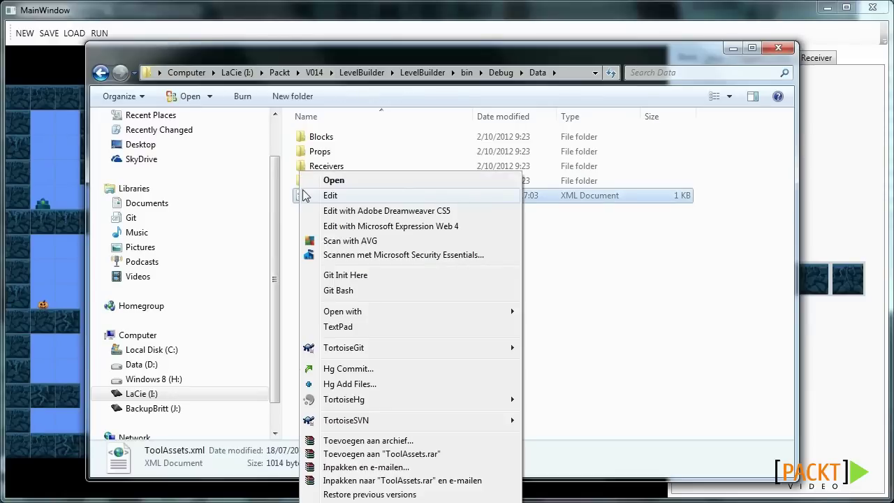
{"action": "left_click", "coordinate": [317, 193]}
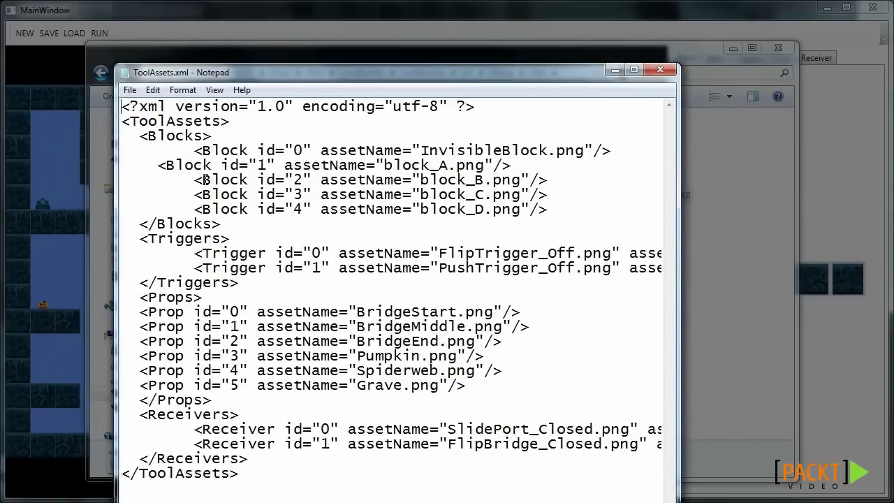
Highlight the block_B and block_A asset names, then close Notepad and bring back LevelBuilder.
{"action": "left_click_drag", "start_coordinate": [192, 165], "coordinate": [565, 186]}
{"action": "left_click", "coordinate": [468, 194]}
{"action": "double_click", "coordinate": [508, 180]}
{"action": "double_click", "coordinate": [460, 164]}
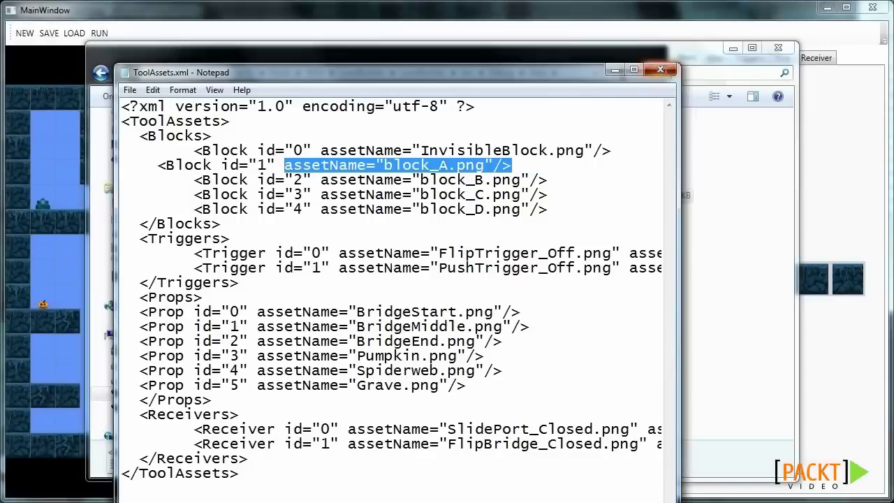
{"action": "left_click", "coordinate": [662, 69]}
{"action": "left_click", "coordinate": [714, 27]}
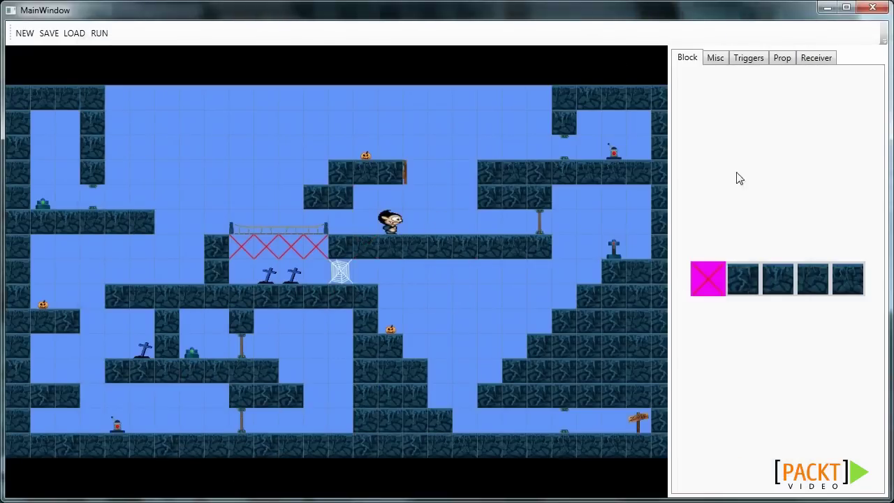
Browse the Misc and Triggers palettes, then pick the pumpkin from the Prop palette.
{"action": "left_click", "coordinate": [719, 62]}
{"action": "left_click", "coordinate": [740, 62]}
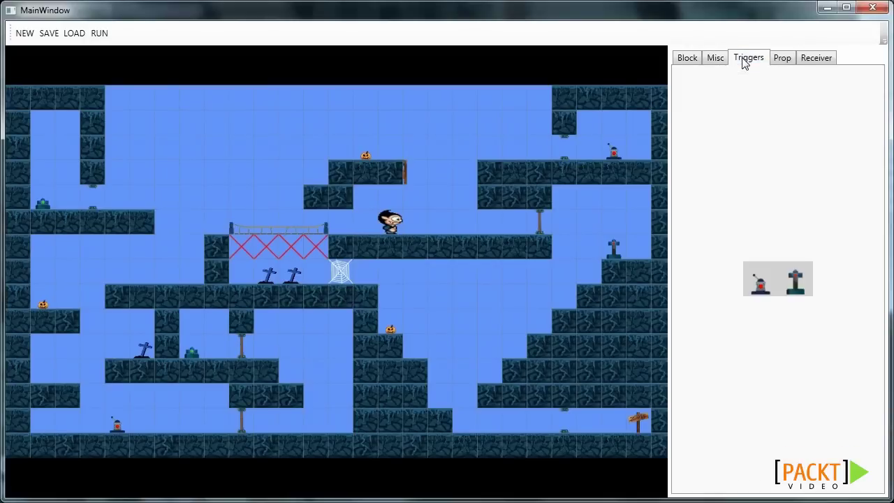
{"action": "left_click", "coordinate": [782, 58]}
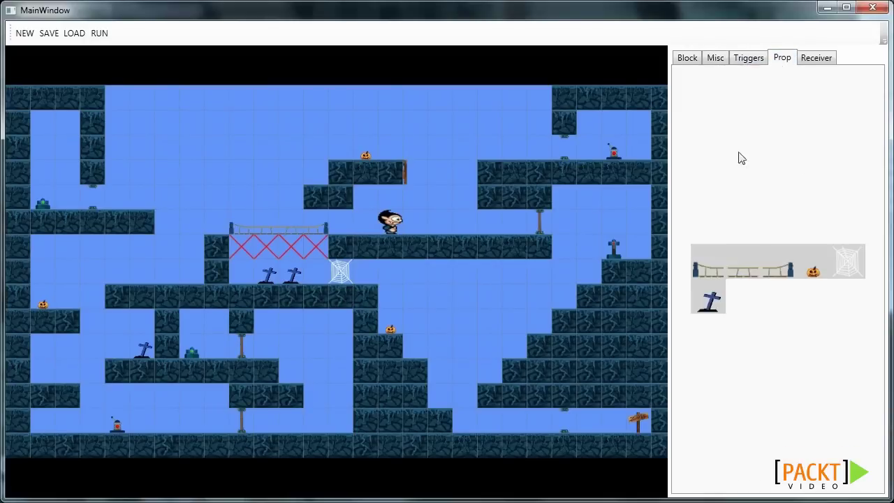
{"action": "left_click", "coordinate": [808, 273]}
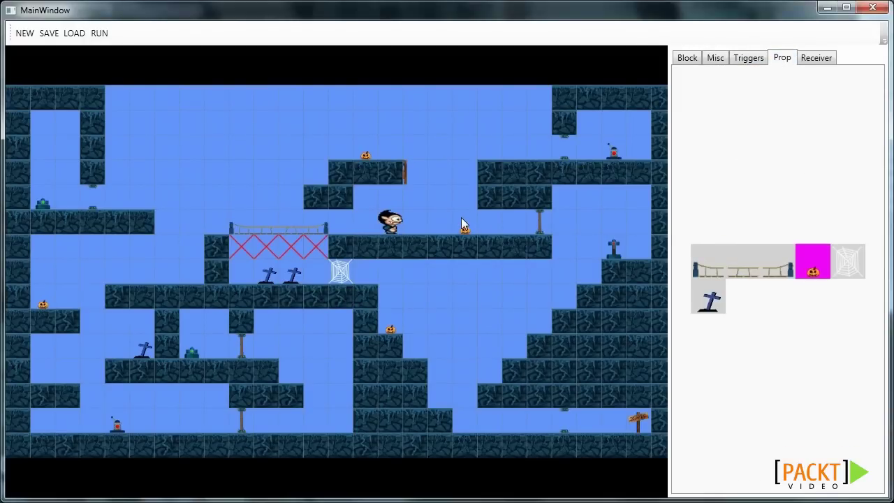